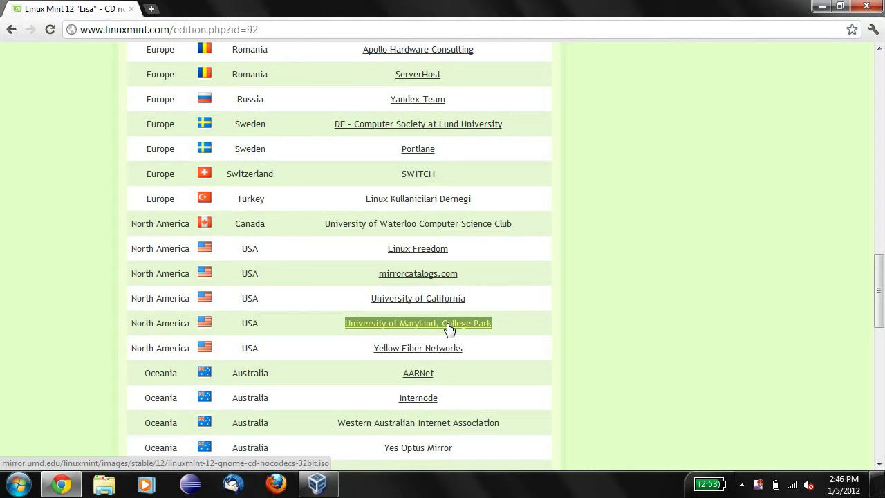
- Download linuxmint-12-gnome-cd-nocodecs-32bit.iso from the University of Maryland, College Park mirror and open it, then cancel burning it to disc
left_click(448, 325)
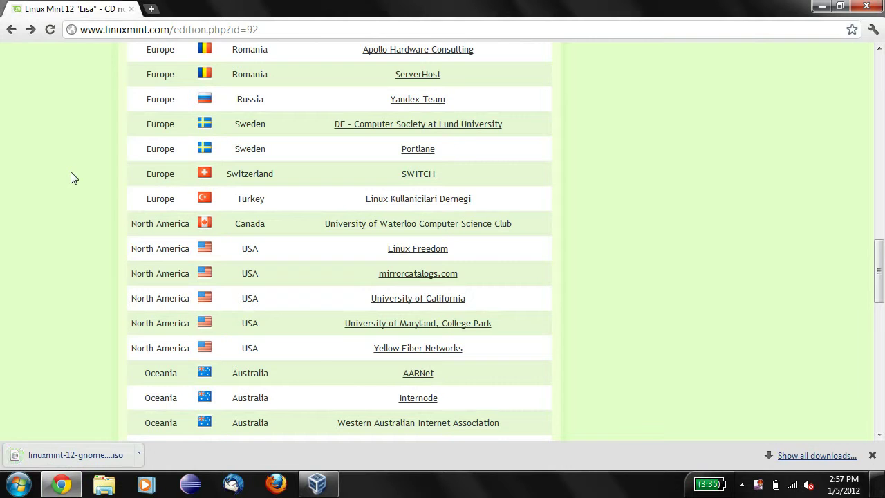
left_click(52, 451)
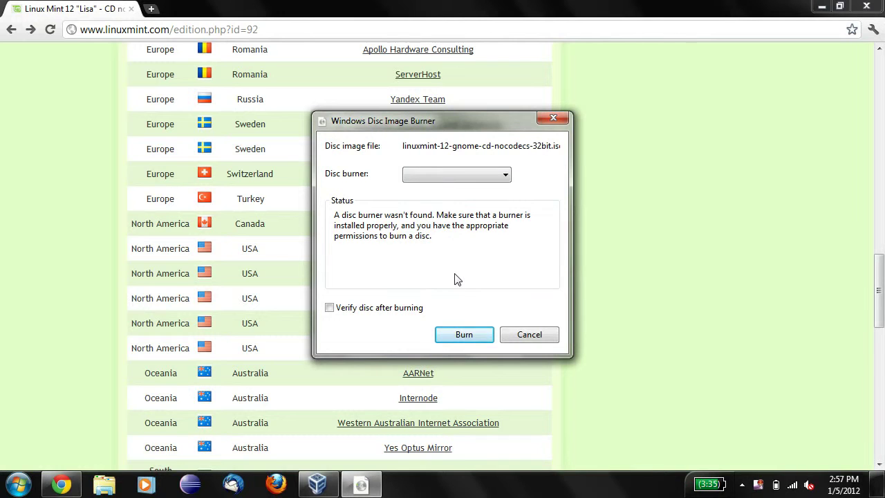
left_click(529, 336)
- Switch to VirtualBox and begin a new virtual machine named Linux Mint, of type Linux 2.6, with 1024 MB of base memory
mouse_move(320, 487)
left_click(319, 486)
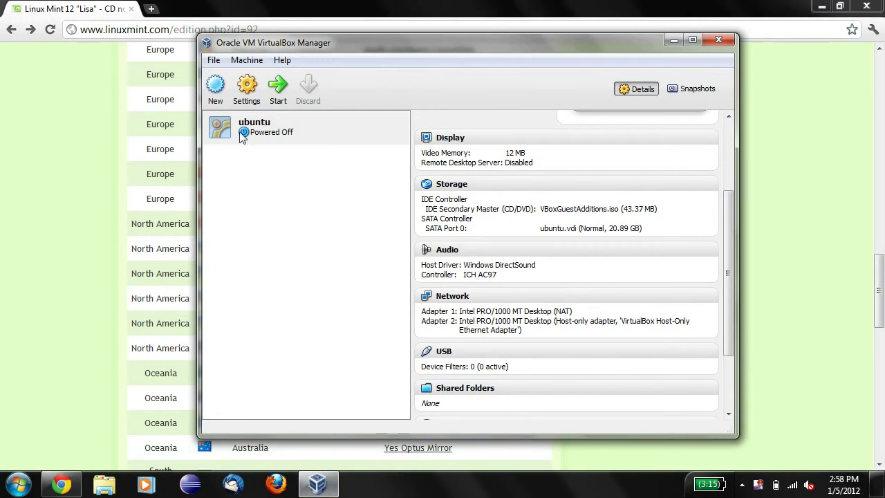
left_click(215, 90)
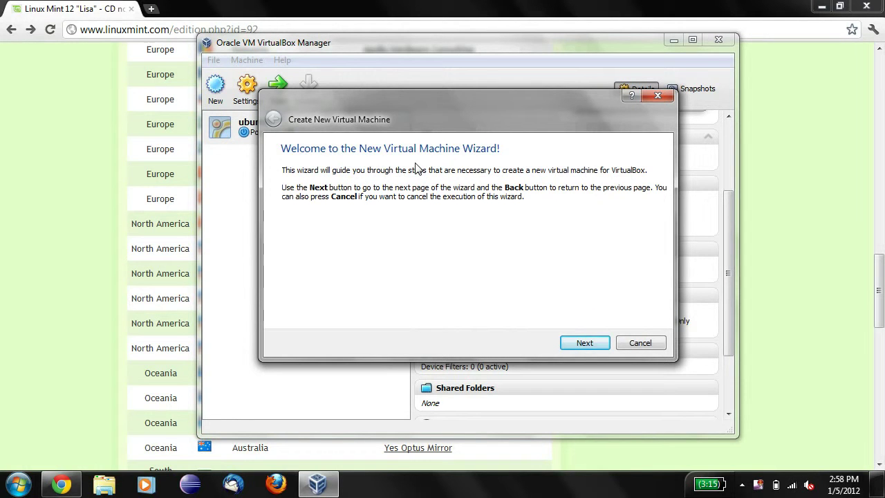
left_click(580, 343)
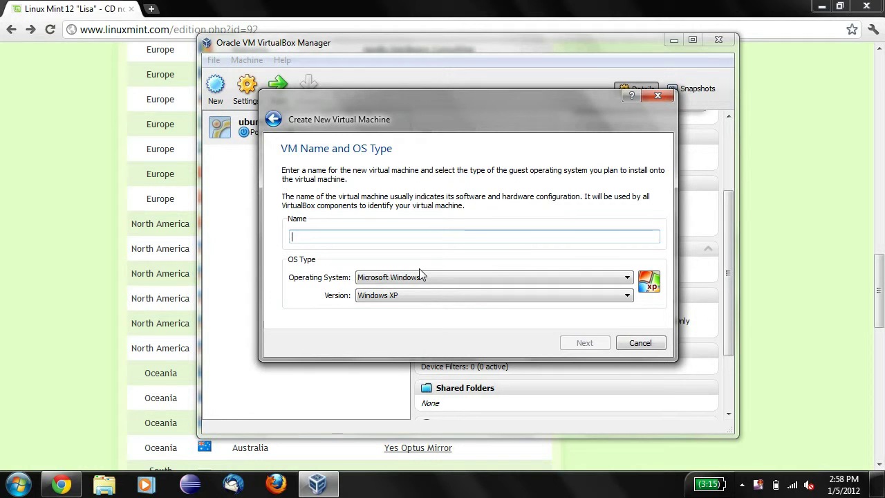
type("Linux Mint")
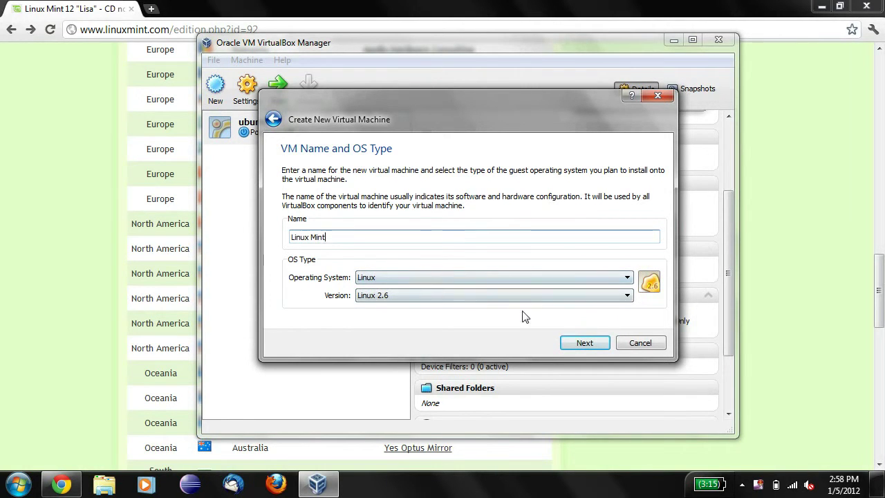
left_click(589, 346)
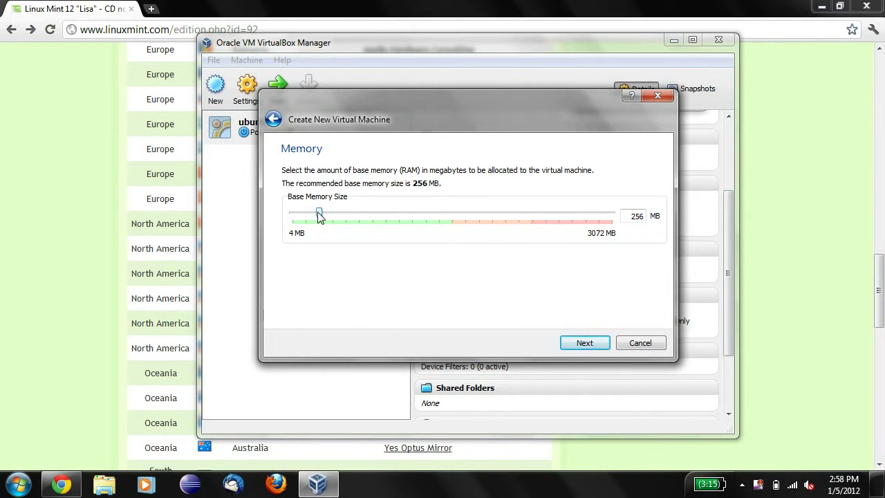
left_click_drag(319, 216, 400, 224)
left_click(585, 344)
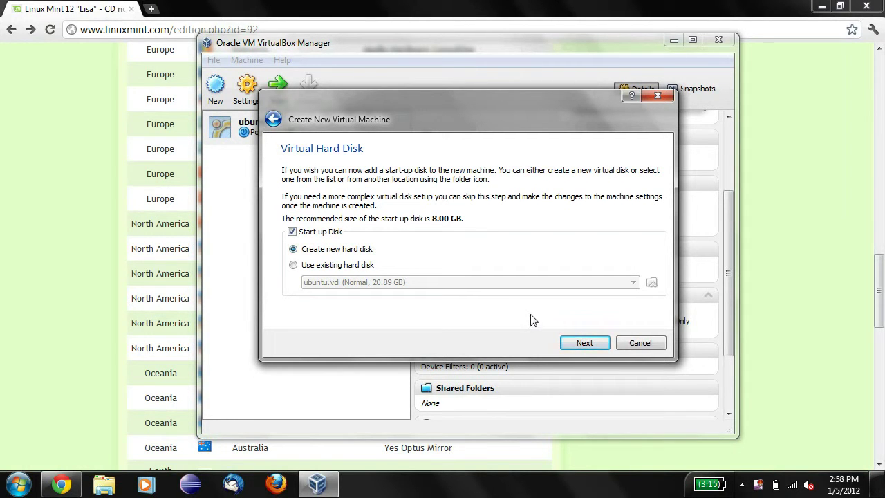
- Give the machine a new dynamically allocated VDI start-up disk of about 20.89 GB named Linux Mint, and finish creating the machine
left_click(595, 346)
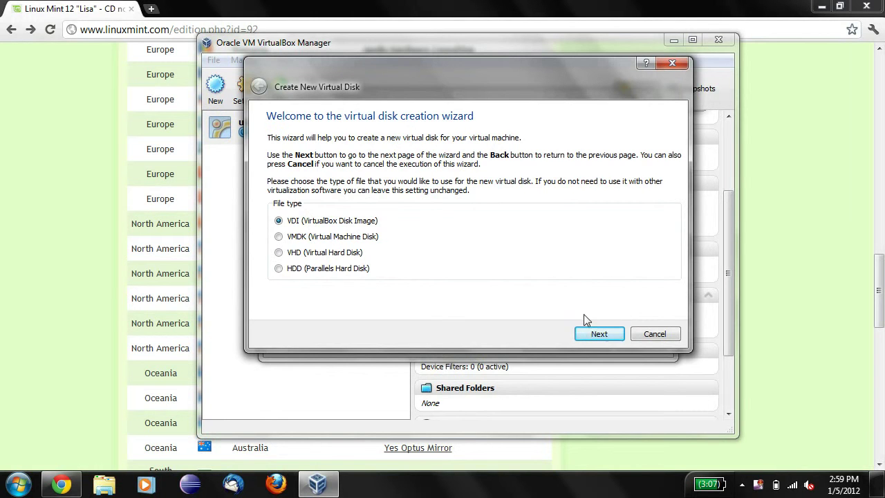
left_click(593, 333)
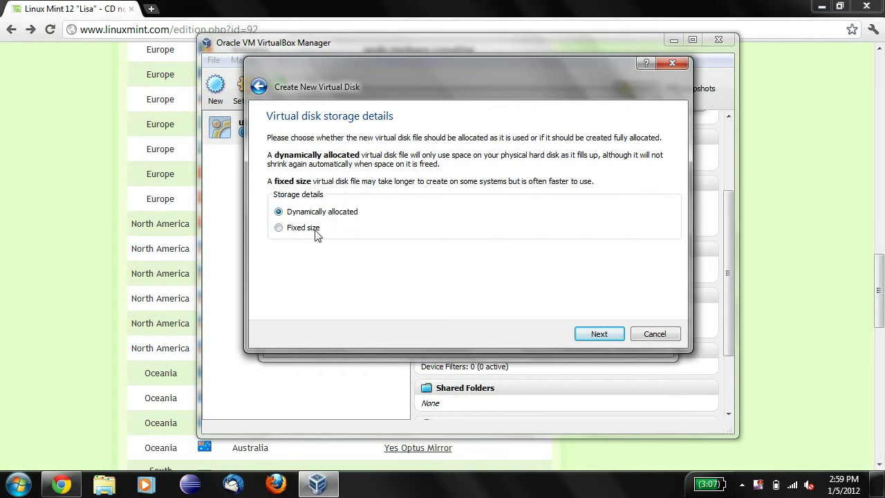
left_click(600, 334)
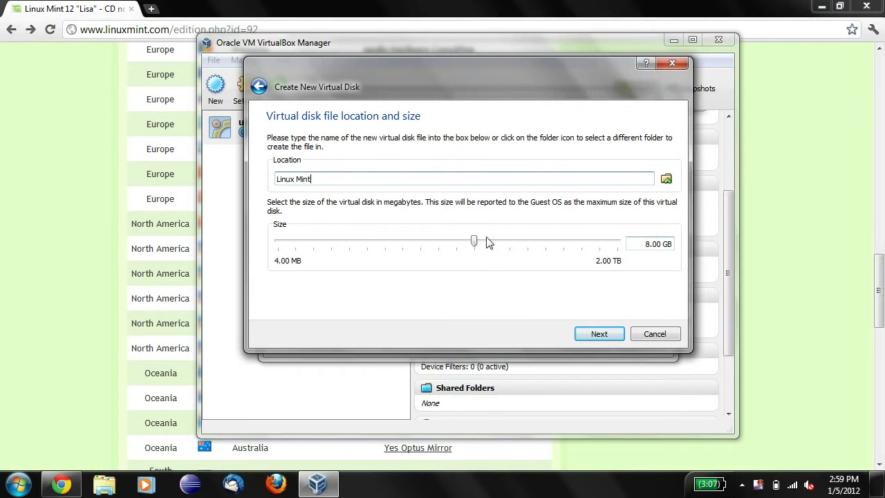
left_click_drag(474, 241, 497, 248)
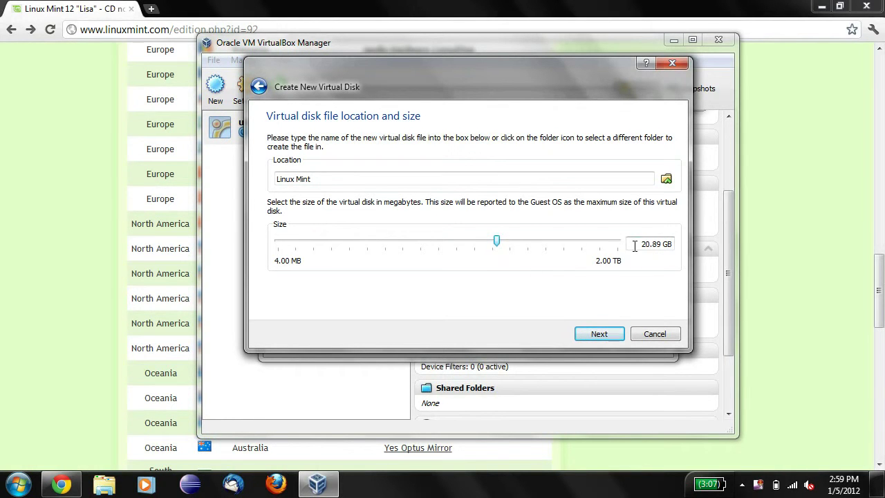
left_click(599, 334)
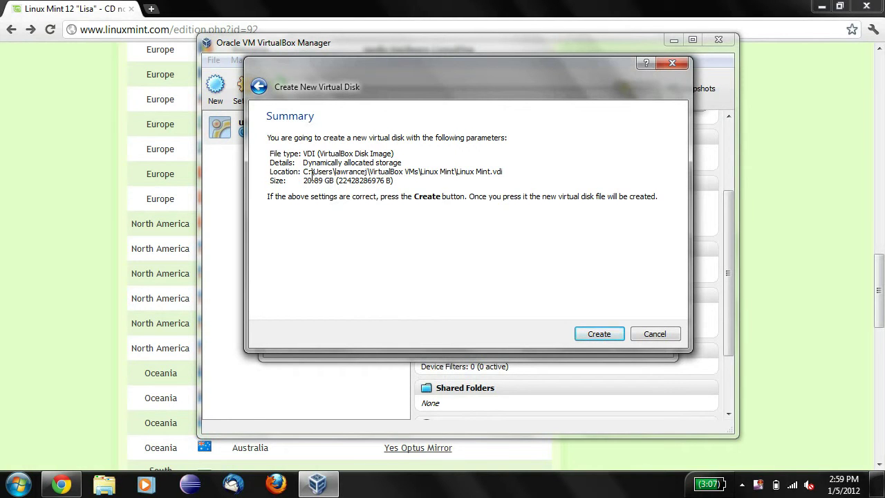
left_click(595, 335)
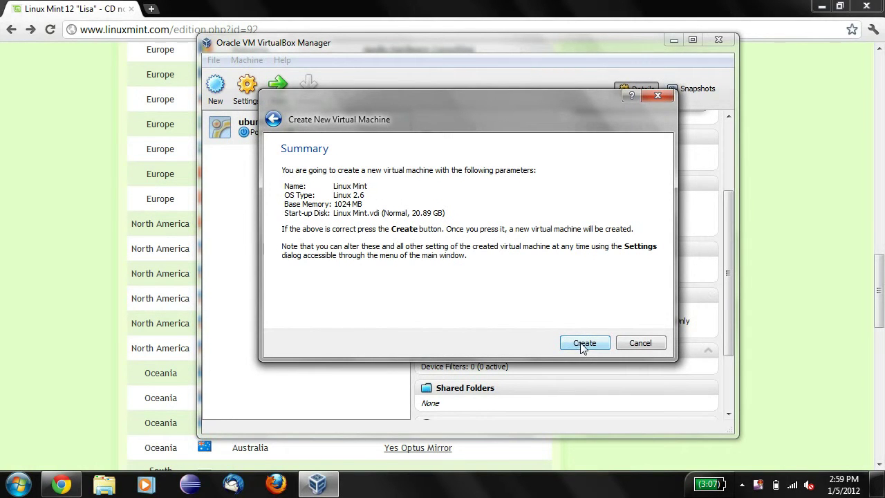
left_click(582, 344)
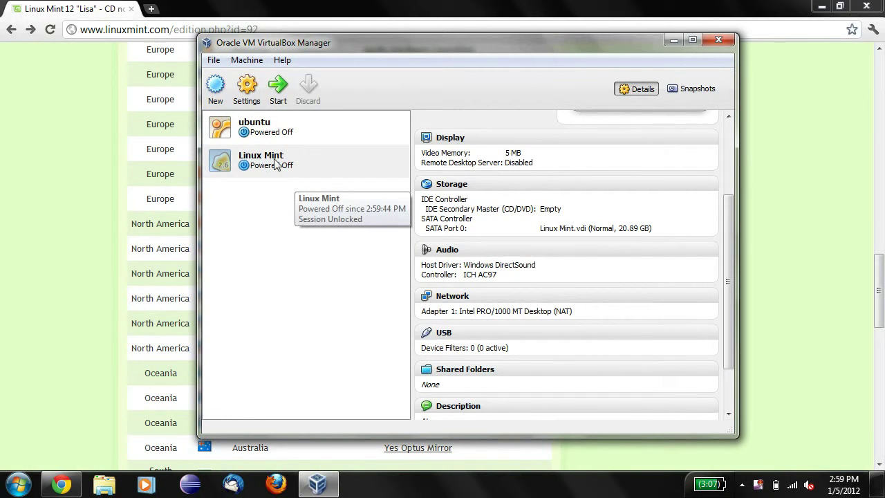
- Open the storage settings of the Linux Mint virtual machine
left_click(297, 161)
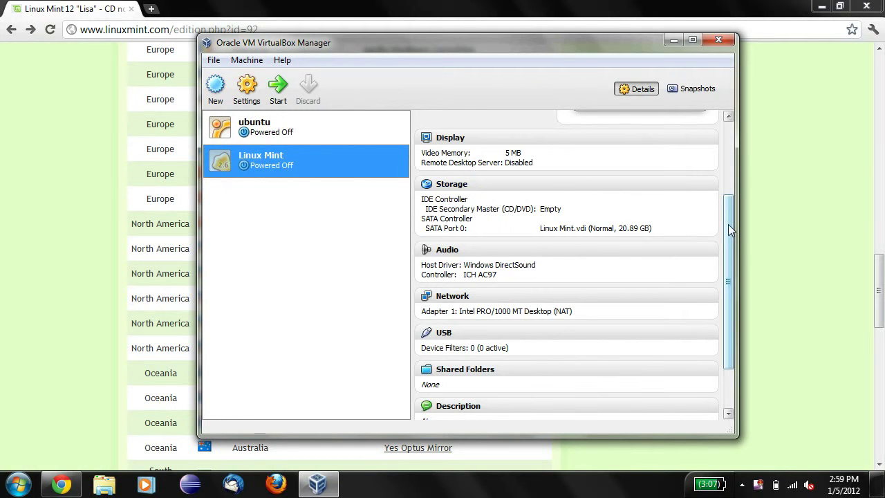
mouse_move(730, 230)
left_mouse_down()
mouse_move(729, 123)
mouse_move(727, 253)
mouse_move(725, 217)
left_mouse_up()
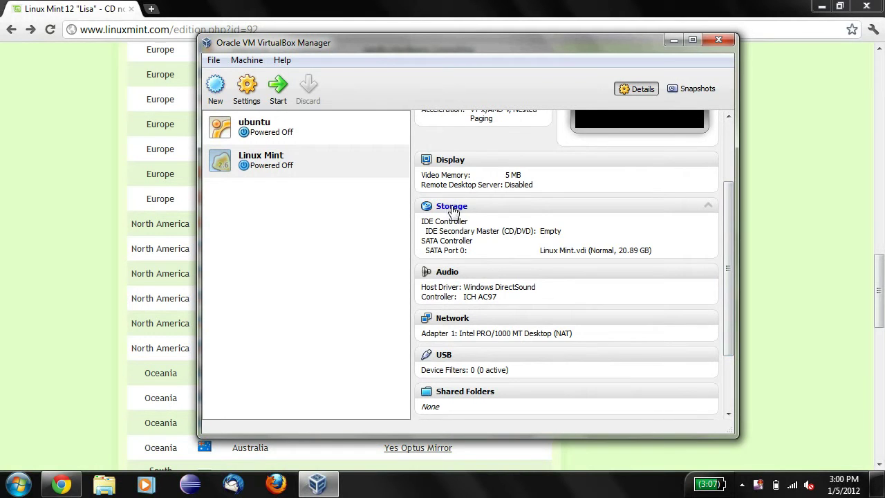
left_click_drag(728, 216, 731, 138)
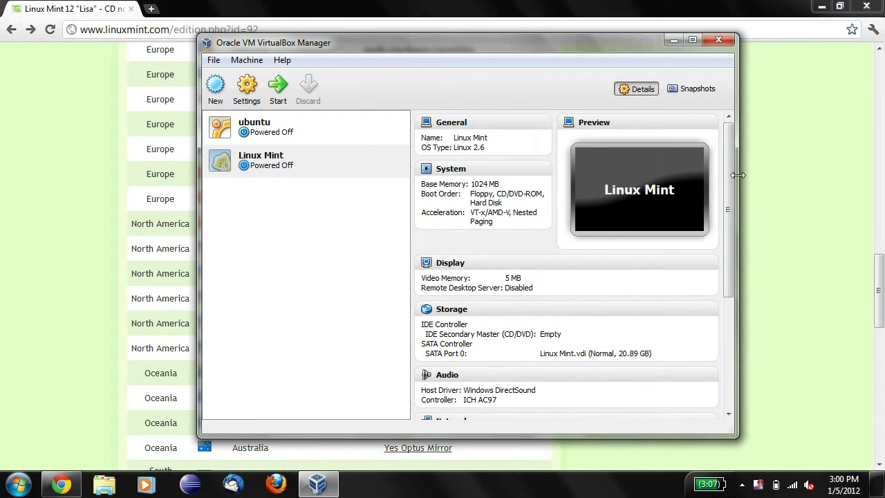
left_click(456, 311)
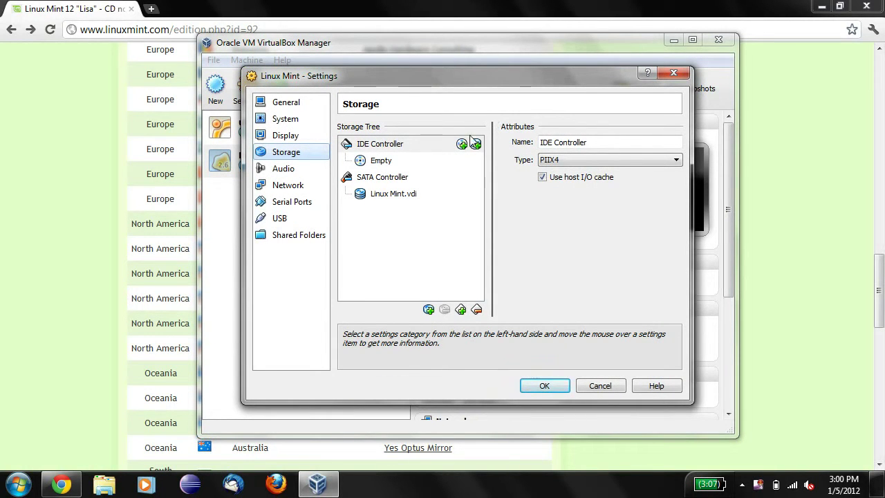
- Load linuxmint-12-gnome-cd-nocodecs-32bit.iso from Downloads into the empty CD/DVD drive of the IDE controller and save the settings
left_click(375, 145)
left_click(374, 162)
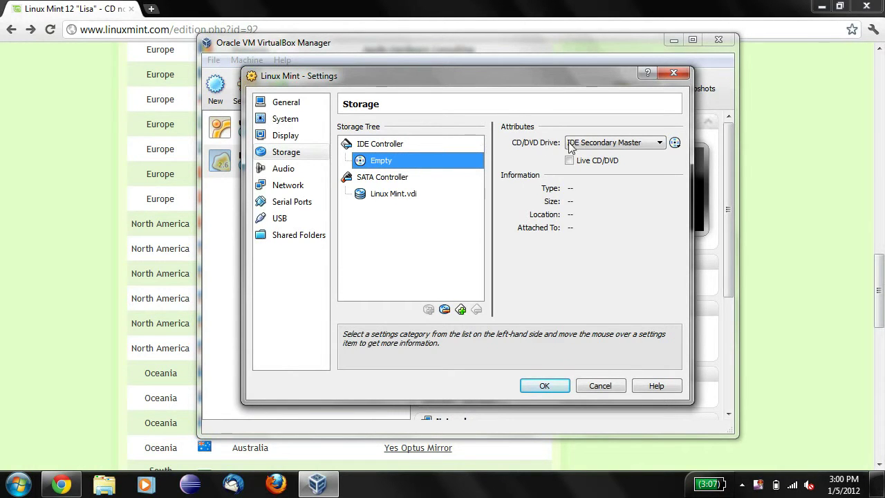
left_click(675, 144)
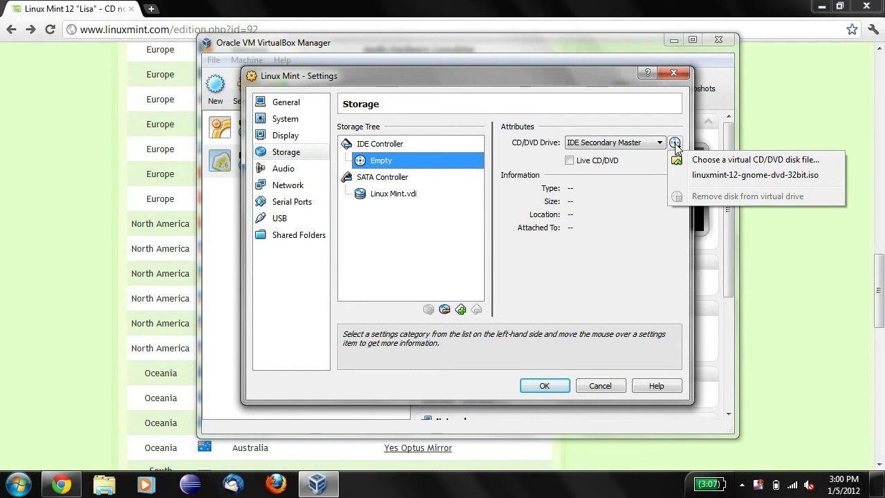
left_click(704, 165)
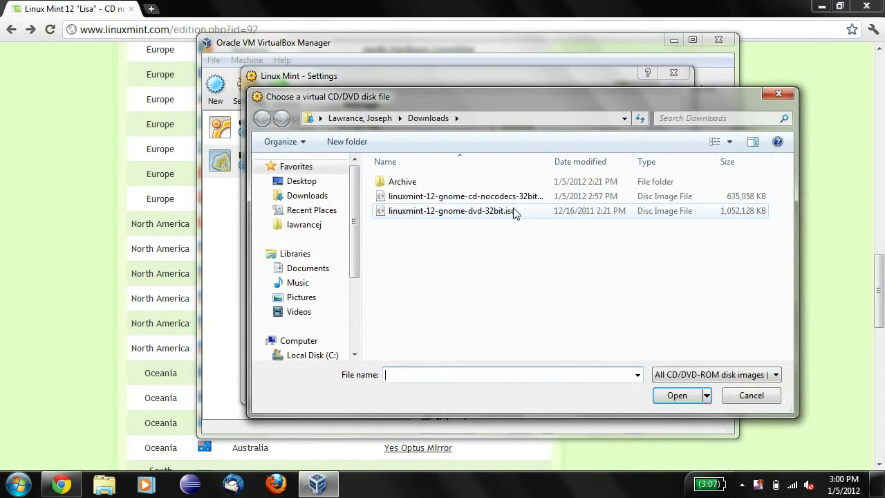
left_click(475, 199)
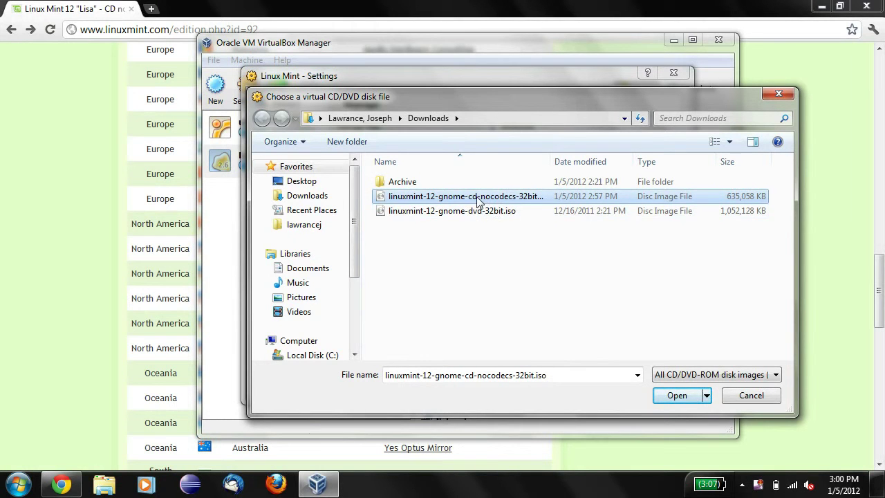
left_click(477, 199)
left_click(569, 232)
left_click(508, 196)
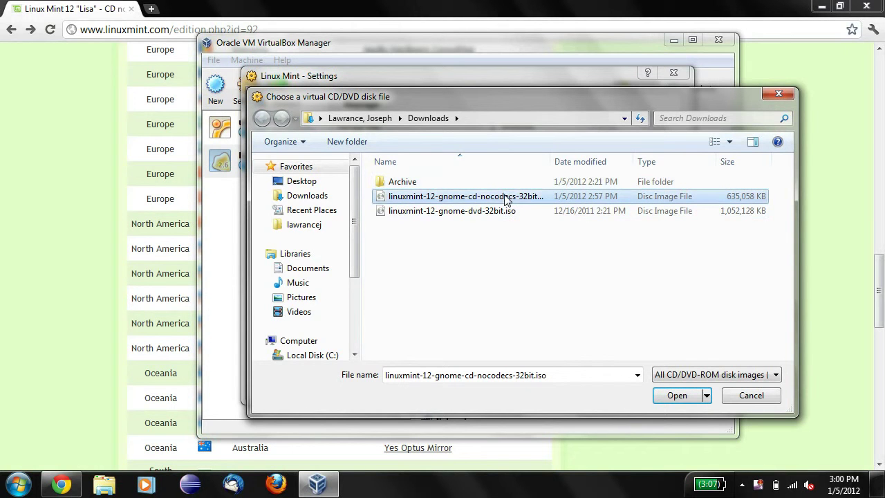
left_click(674, 397)
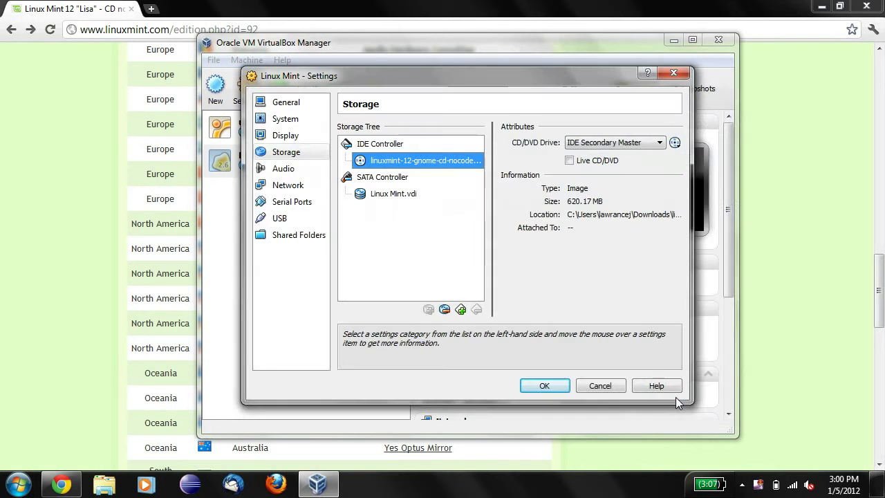
left_click(545, 386)
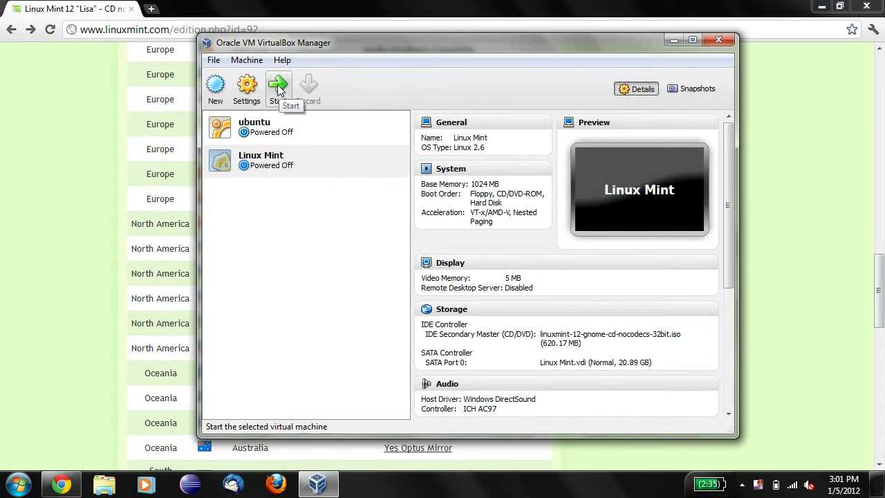
- Start the Linux Mint virtual machine, dismissing the information messages, and launch the Linux Mint installer from the live desktop
left_click(277, 86)
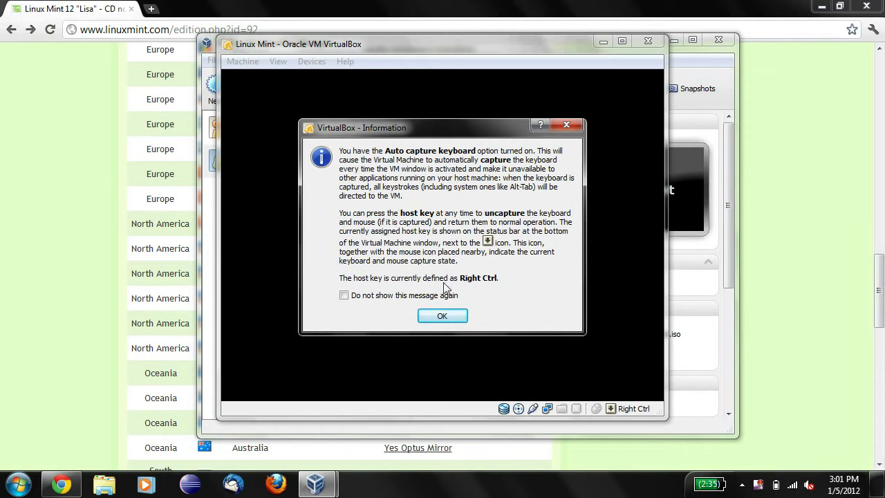
left_click(455, 318)
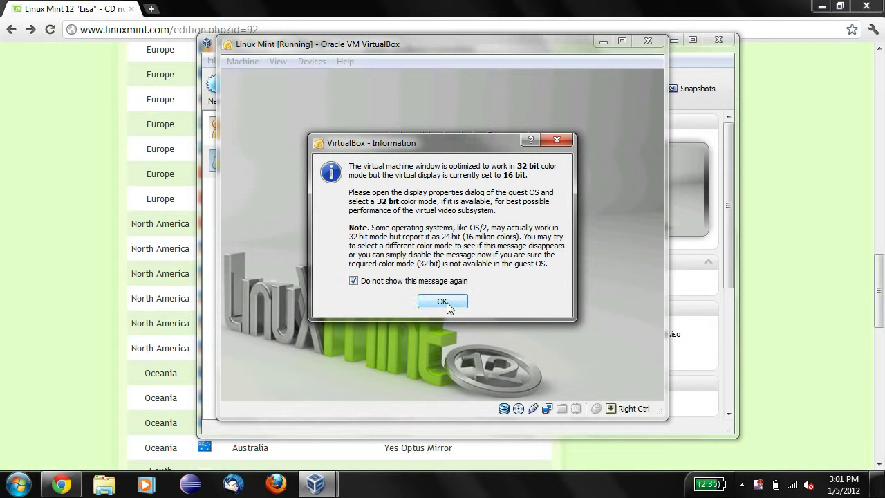
left_click(446, 302)
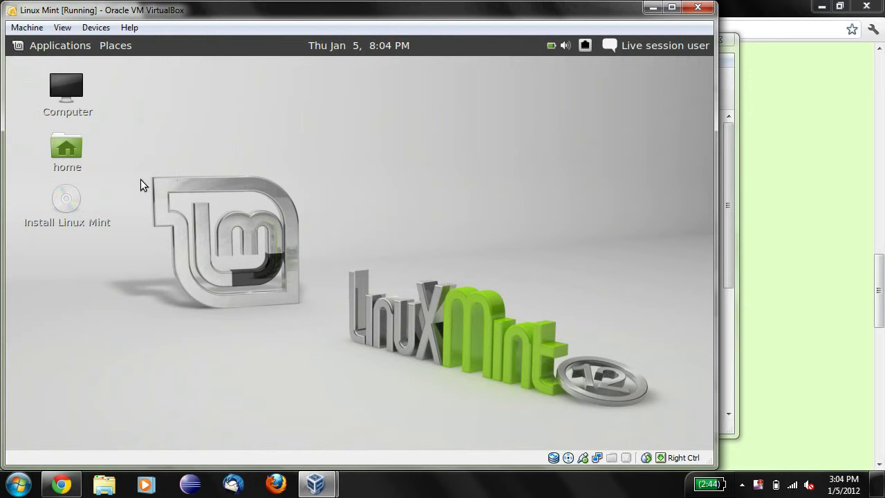
left_click(69, 202)
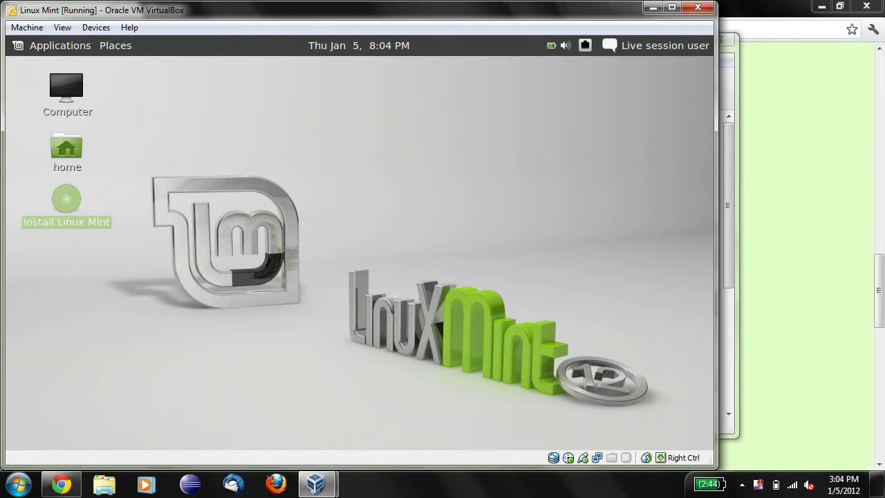
double_click(74, 203)
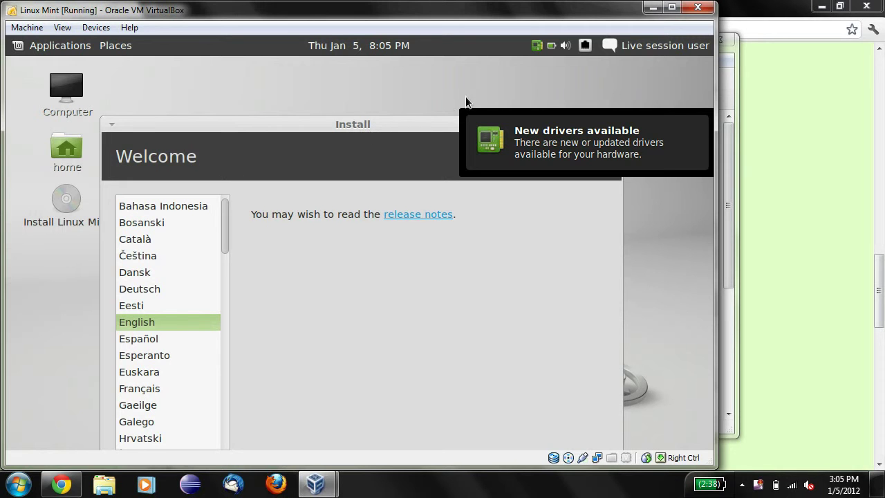
- Maximize the virtual machine window, switch it to fullscreen mode, and continue the installer with English as the language
left_click(671, 8)
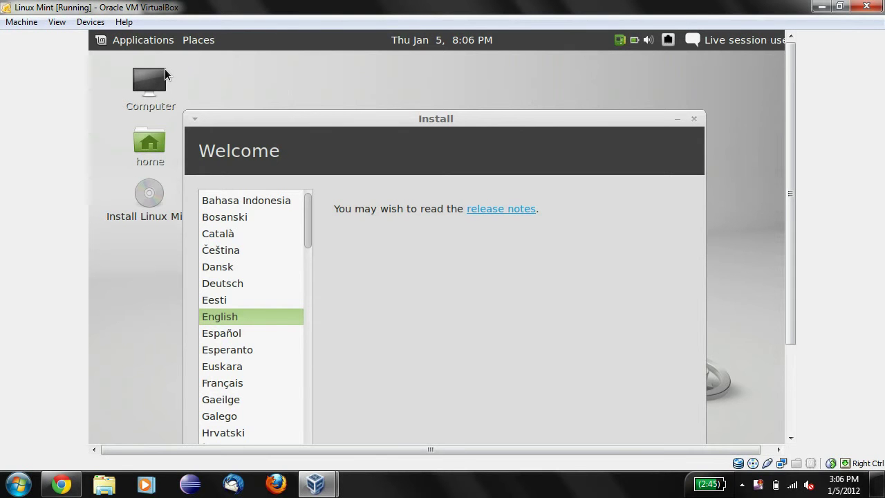
key("ctrl+f")
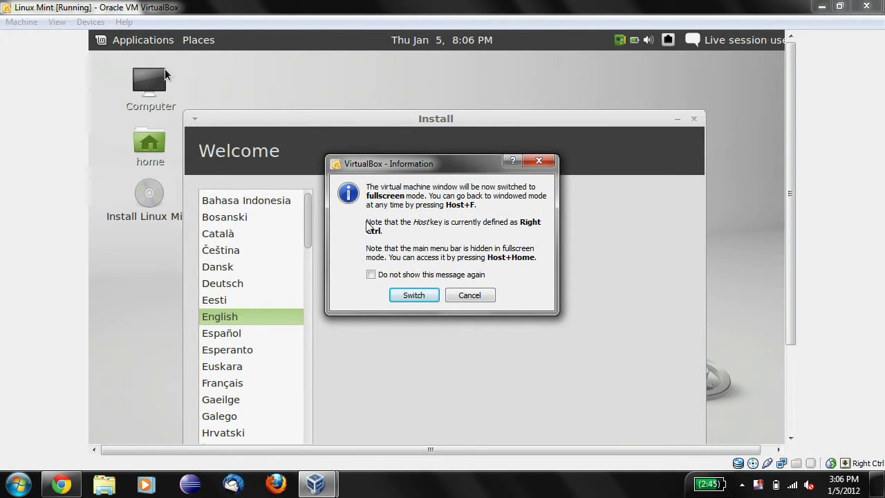
left_click(414, 295)
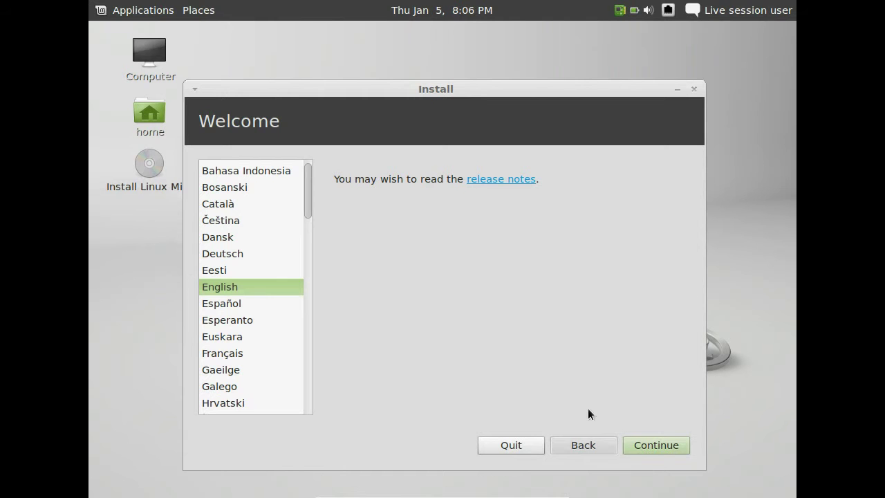
left_click(655, 445)
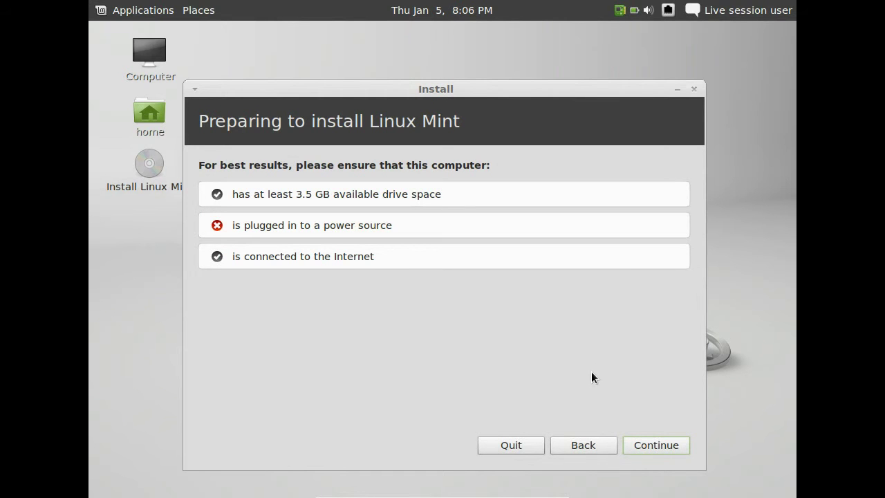
- Proceed past the requirements check and start installing Linux Mint with the option to erase the entire 22.4 GB VBOX hard disk
left_click(650, 445)
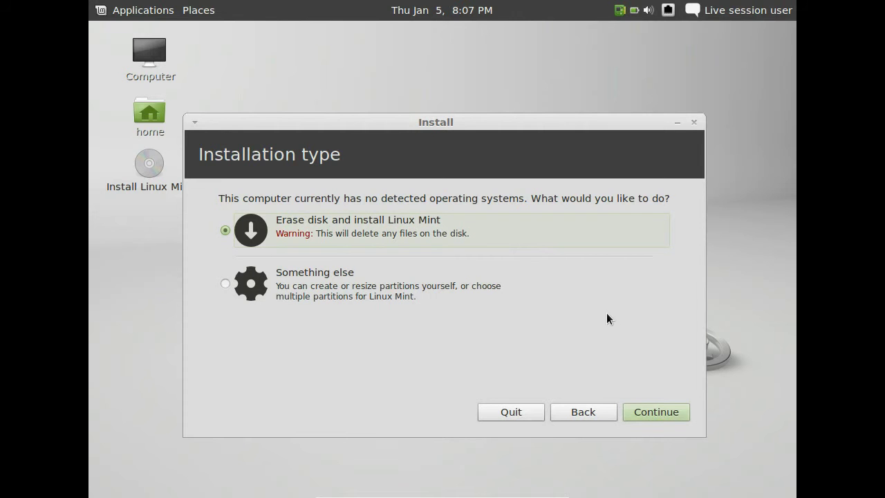
left_click(653, 410)
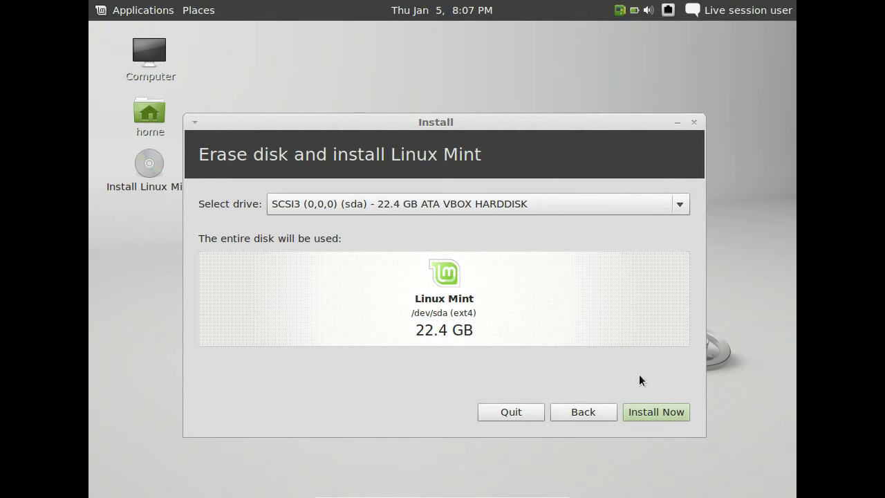
left_click(660, 415)
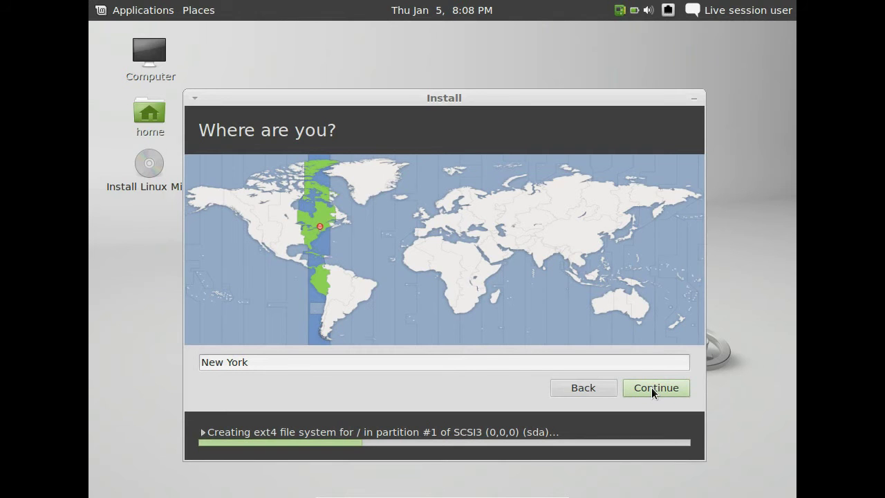
- Accept New York as the location and English (US) as the keyboard layout
left_click(651, 387)
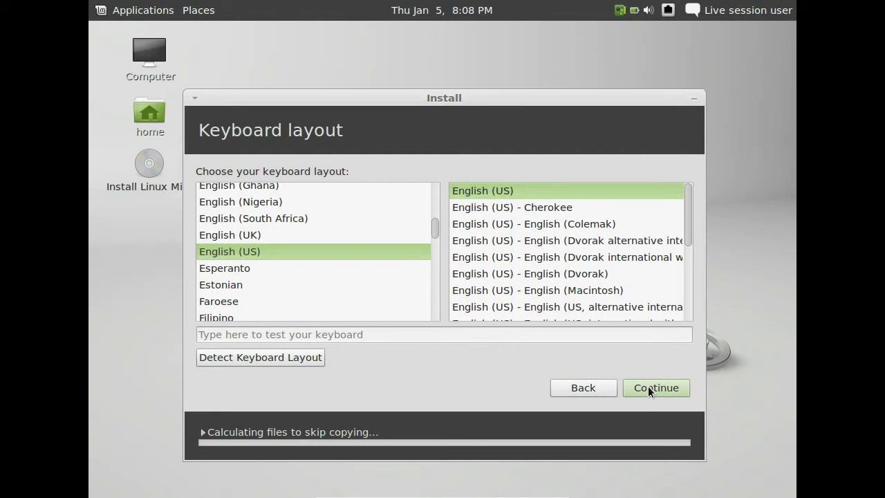
left_click(648, 387)
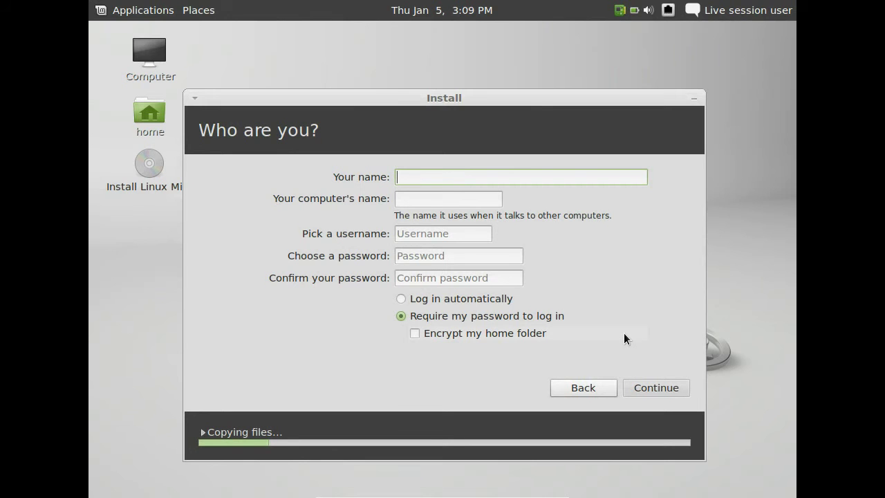
- Enter the account holder's full name and replace the suggested username with a custom one
type("Joey ")
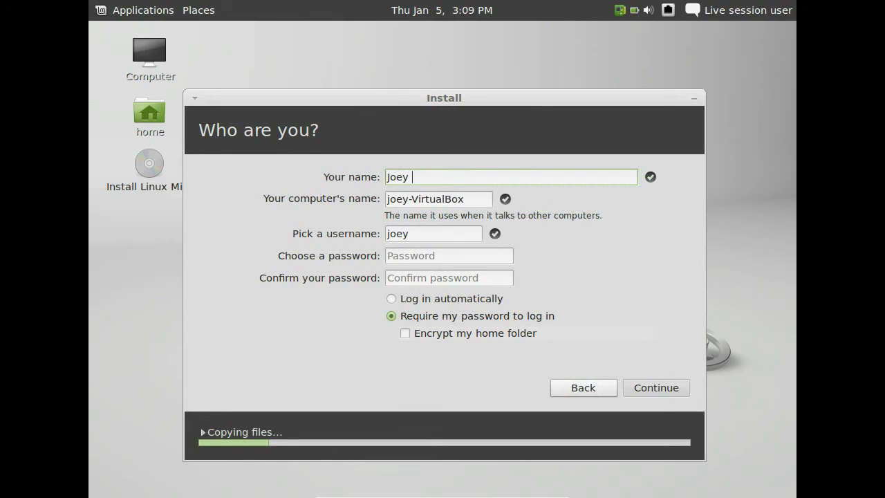
type("Lawrance")
left_click(444, 237)
left_click_drag(444, 237, 356, 237)
key("BackSpace")
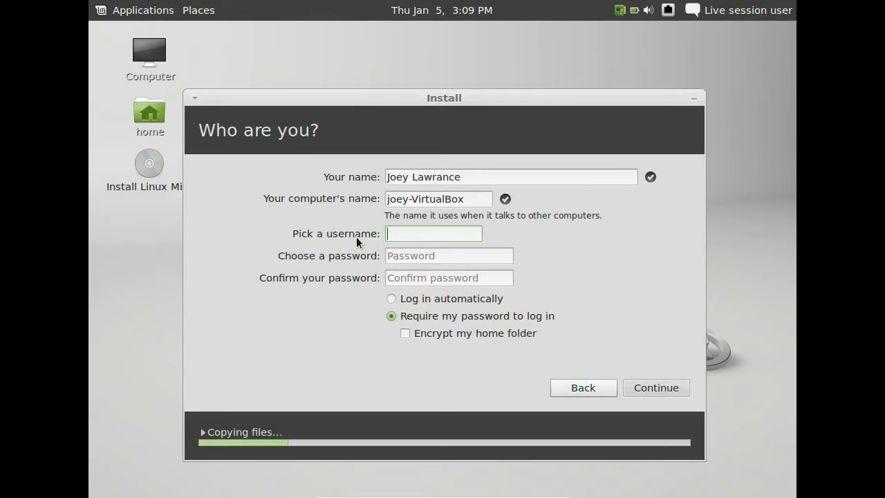
type("lawrancej")
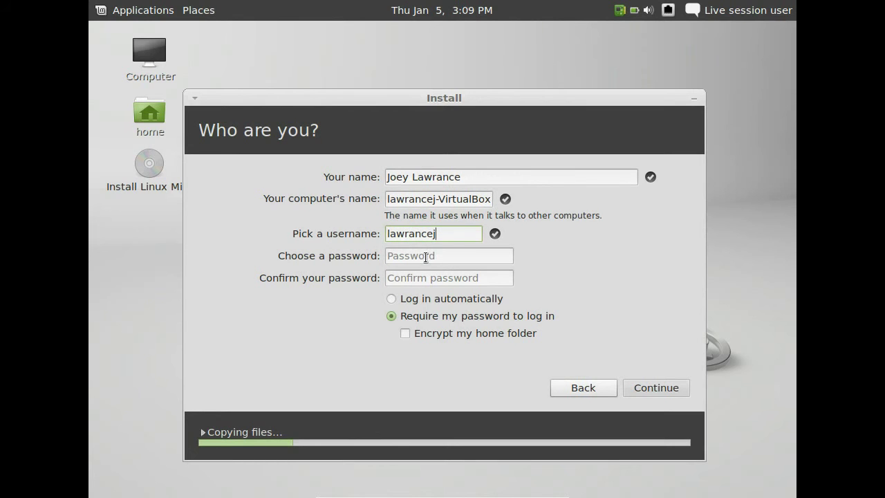
- Enter and confirm the account password, keep the password required at login, and submit the user details
key("Tab")
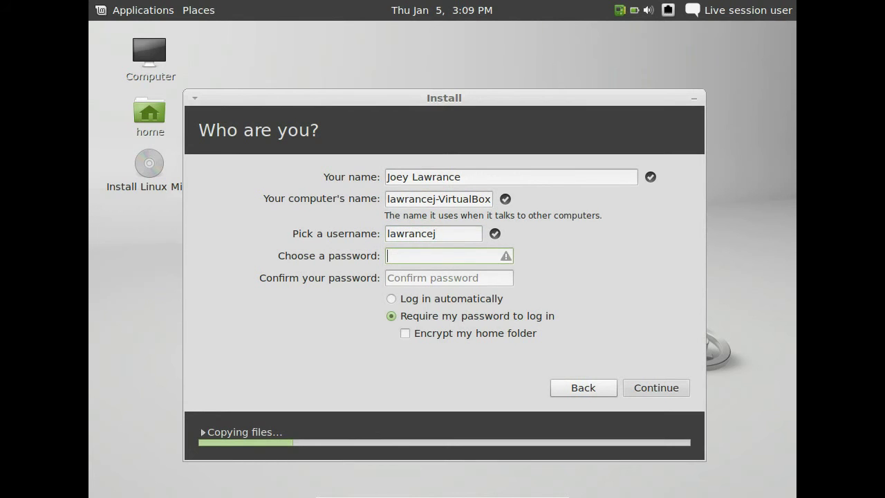
type("•••••••")
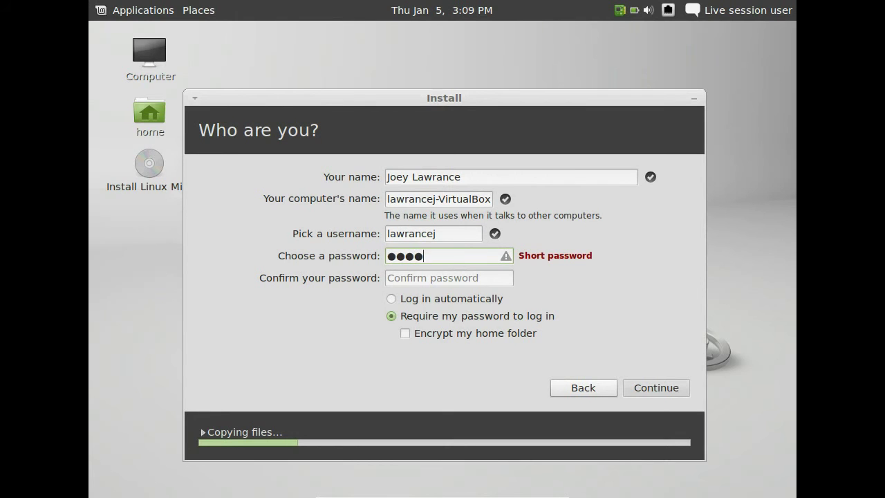
type("•")
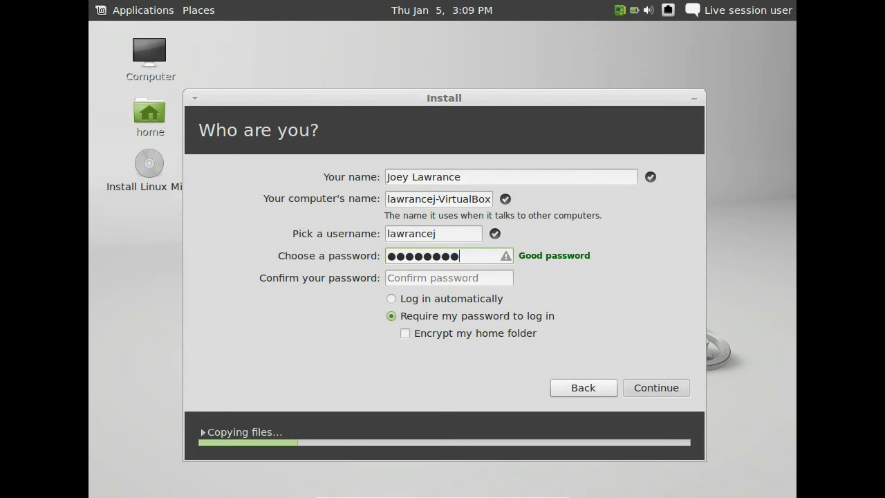
left_click(439, 278)
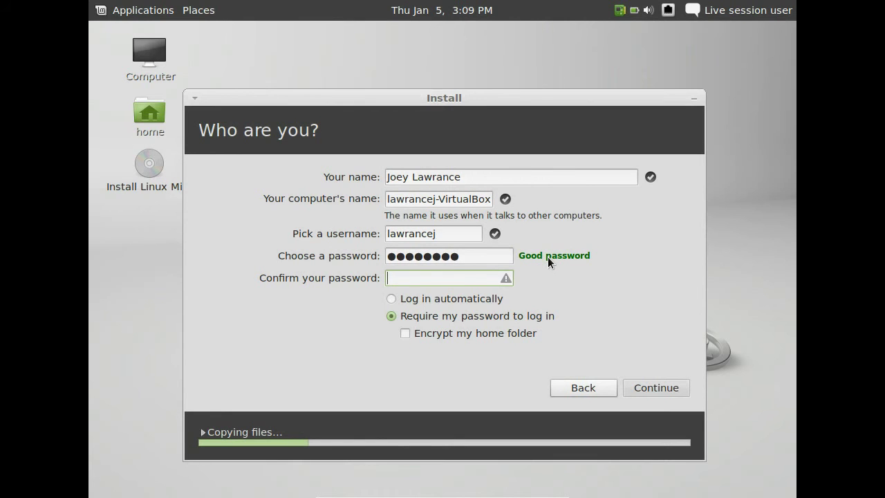
type("********")
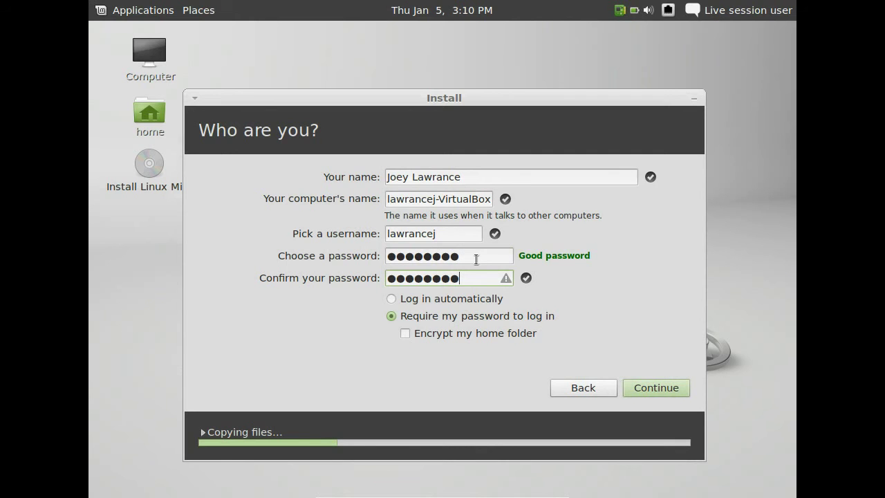
left_click(651, 388)
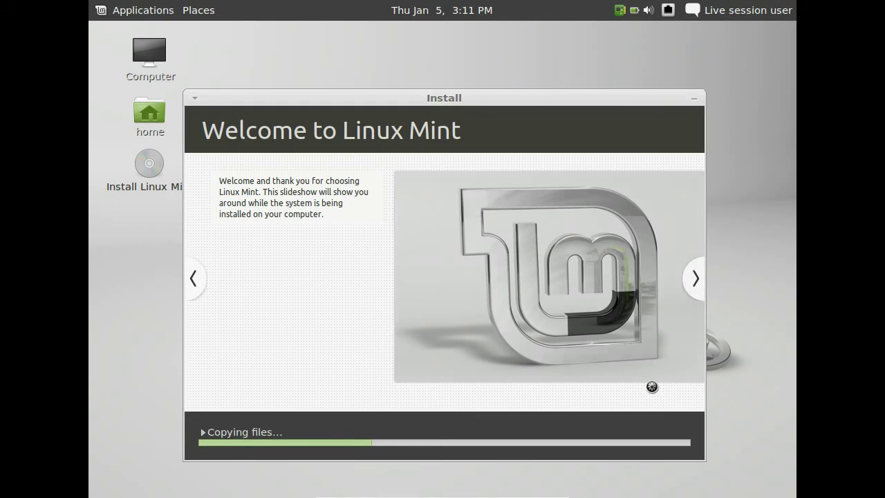
- Leave the virtual machine's fullscreen mode, switch to the Chrome browser, and return to the running Linux Mint window
key("ctrl+f")
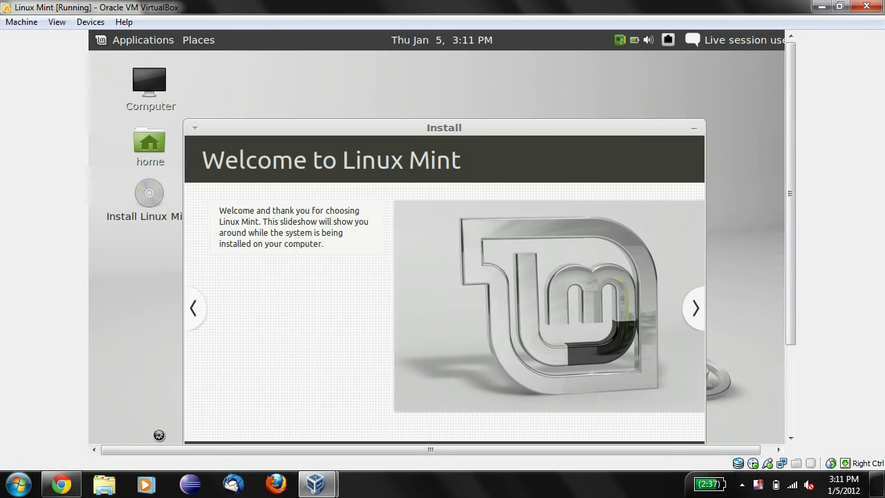
left_click(61, 484)
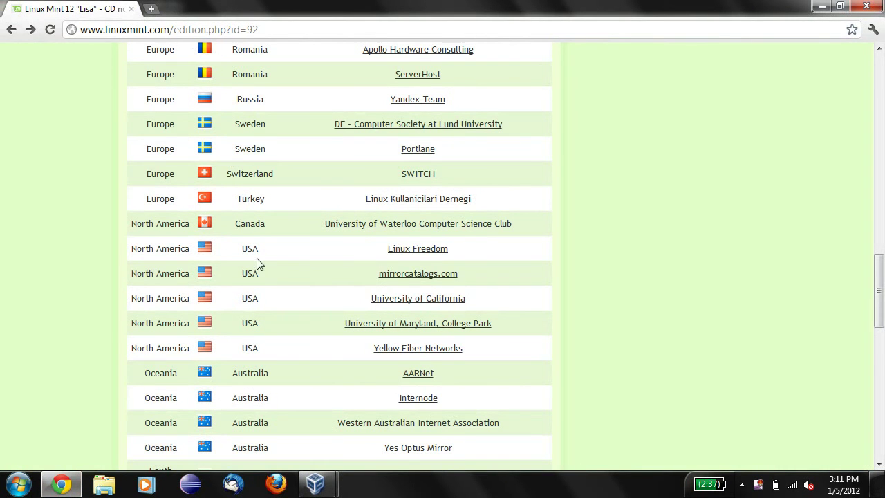
mouse_move(315, 484)
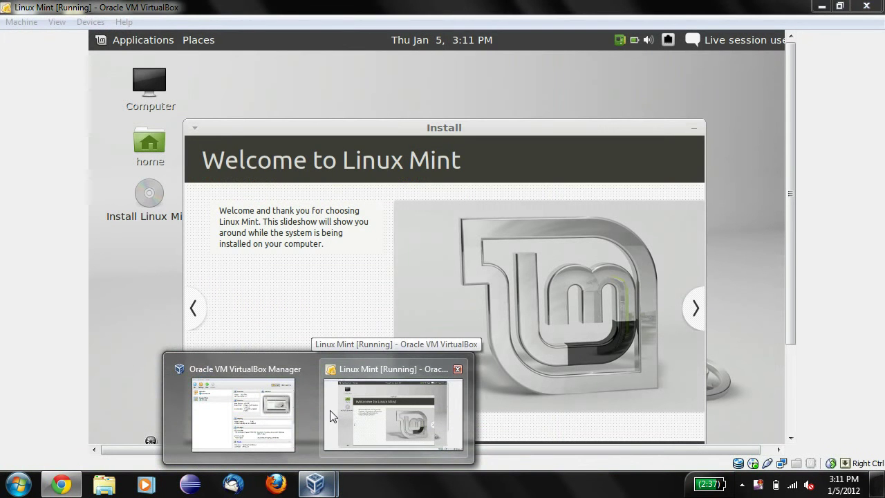
left_click(332, 415)
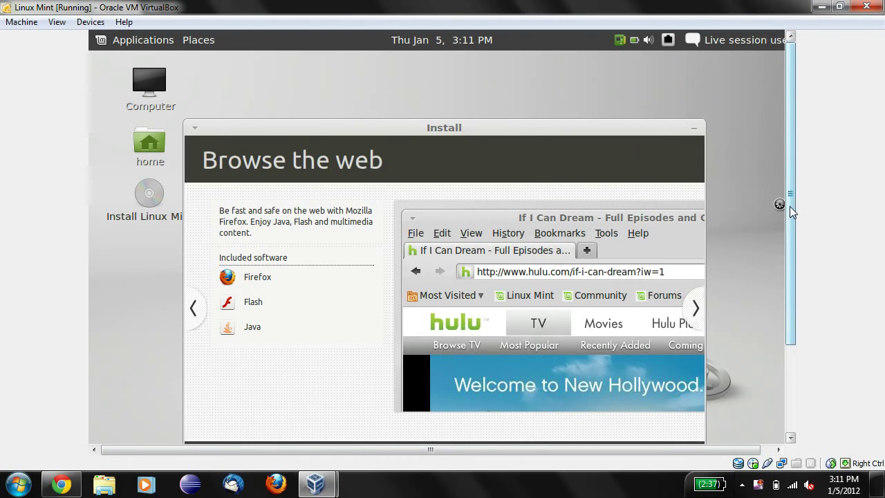
left_click_drag(789, 206, 789, 205)
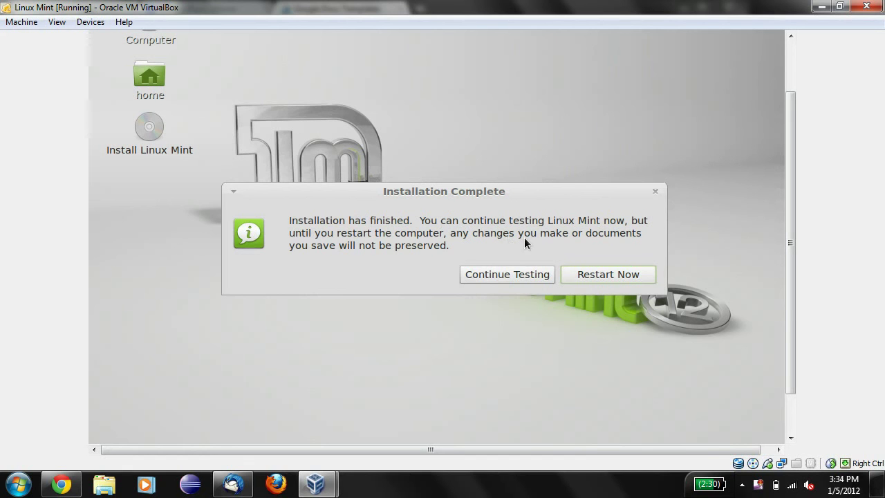
- Restart the virtual machine once the installation finishes, confirming the installation media removal prompt to reboot
left_click(586, 277)
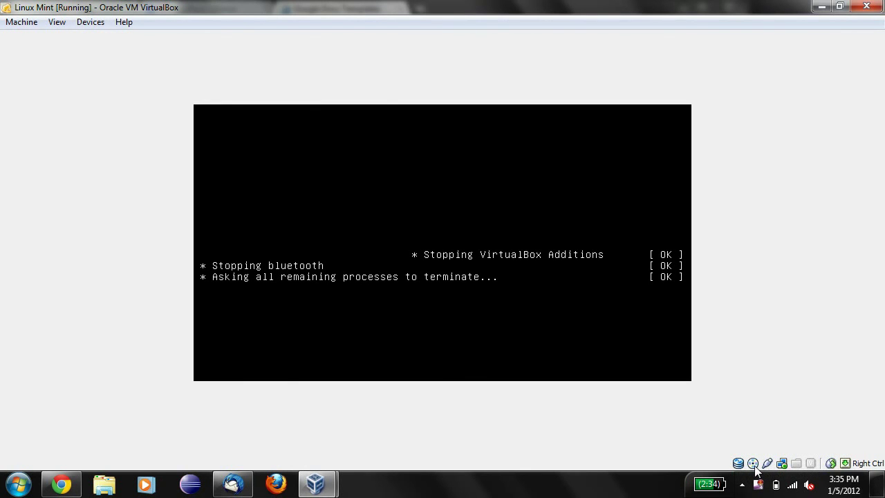
mouse_move(755, 470)
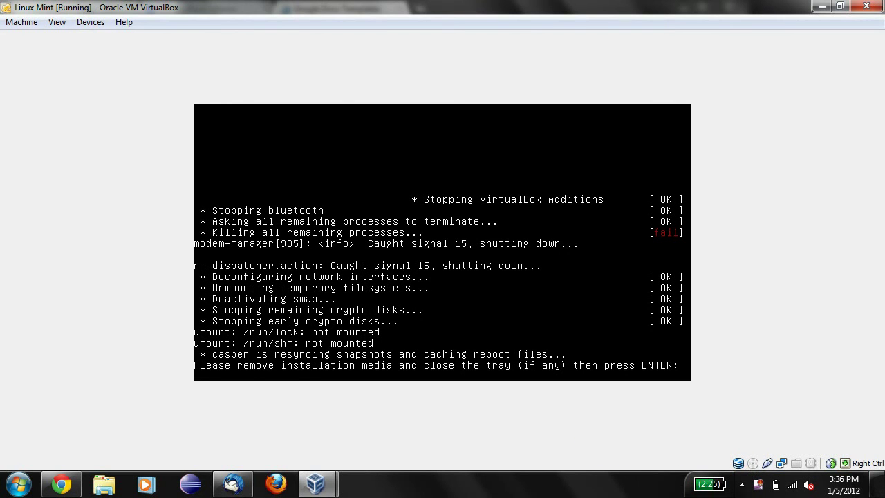
key("Return")
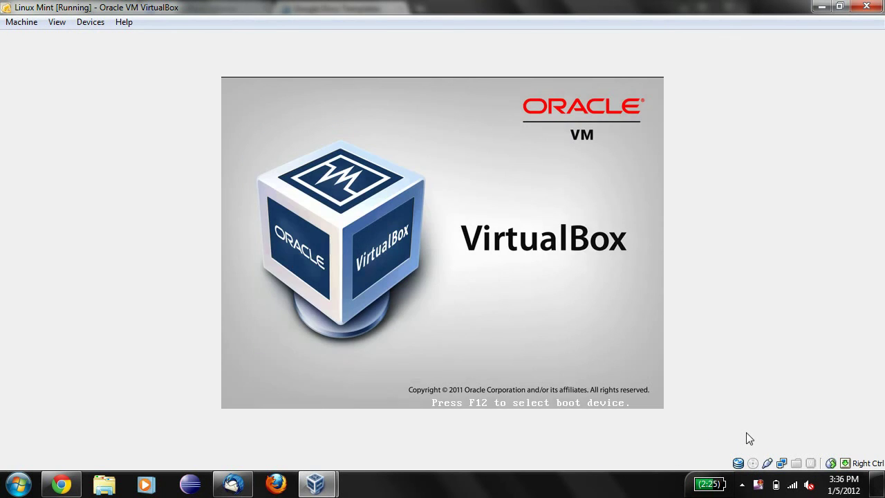